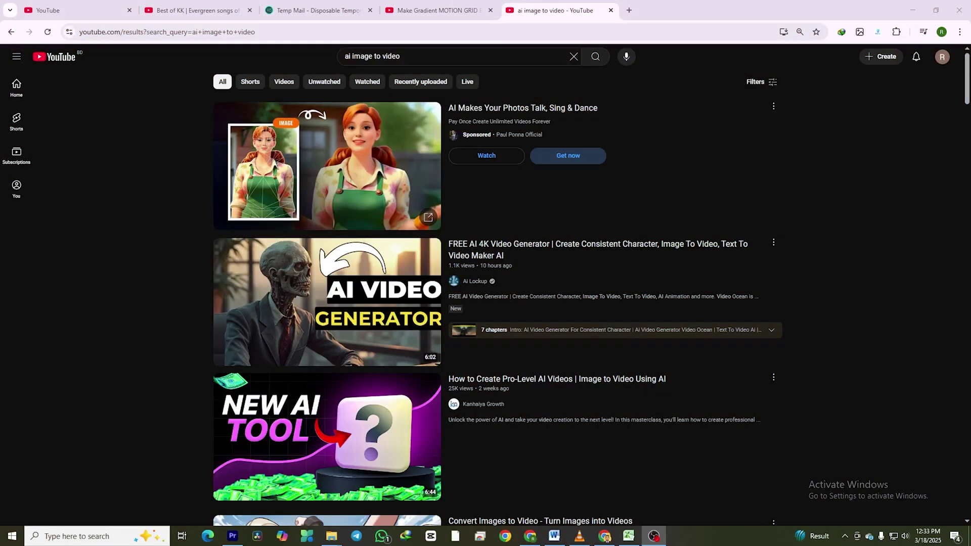
scroll(455, 197, down, 5)
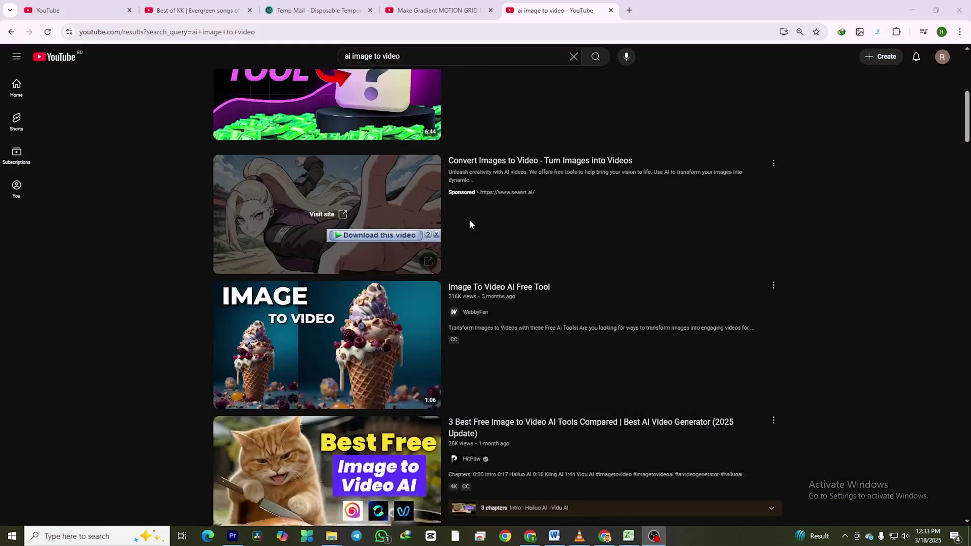
scroll(470, 228, down, 5)
scroll(475, 238, down, 4)
scroll(484, 251, down, 4)
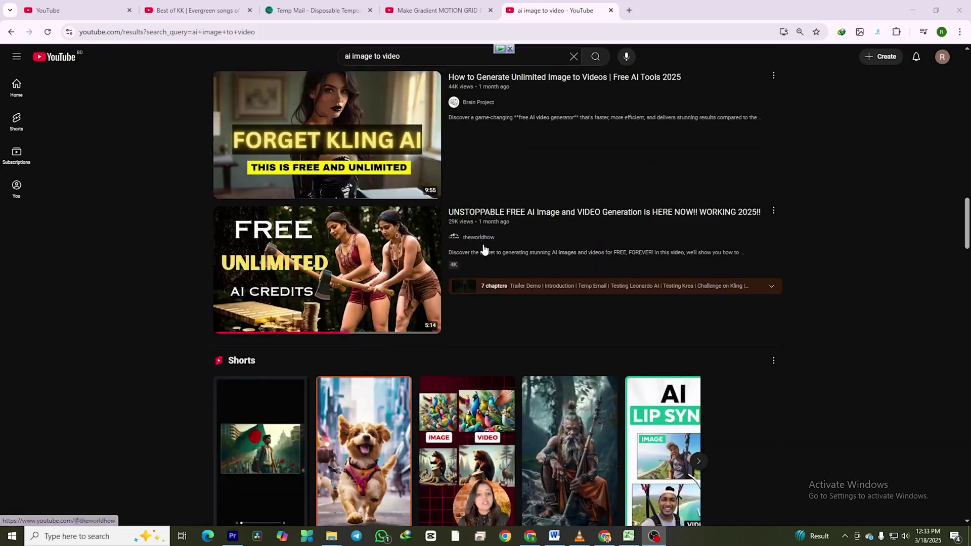
scroll(485, 252, down, 3)
scroll(485, 250, down, 3)
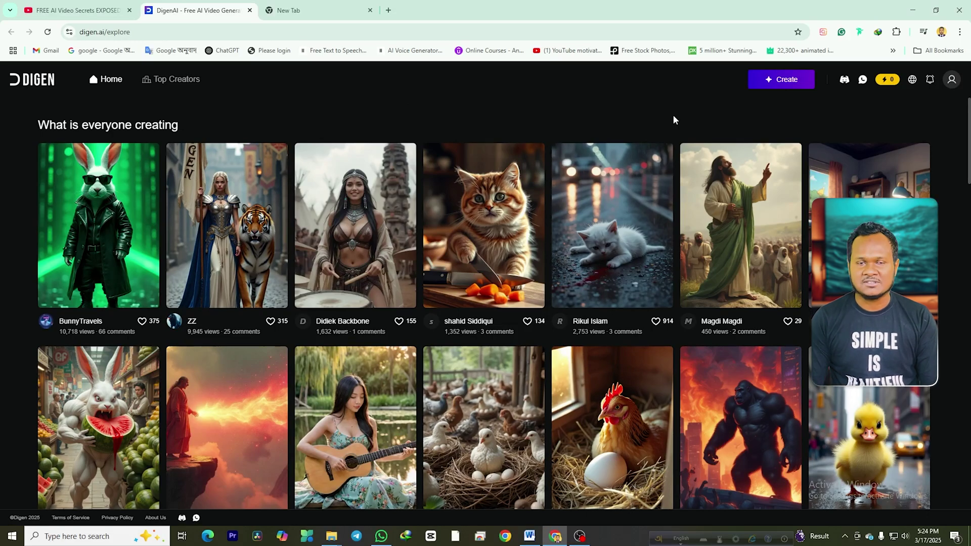
scroll(365, 271, down, 3)
scroll(366, 272, down, 3)
scroll(365, 271, down, 2)
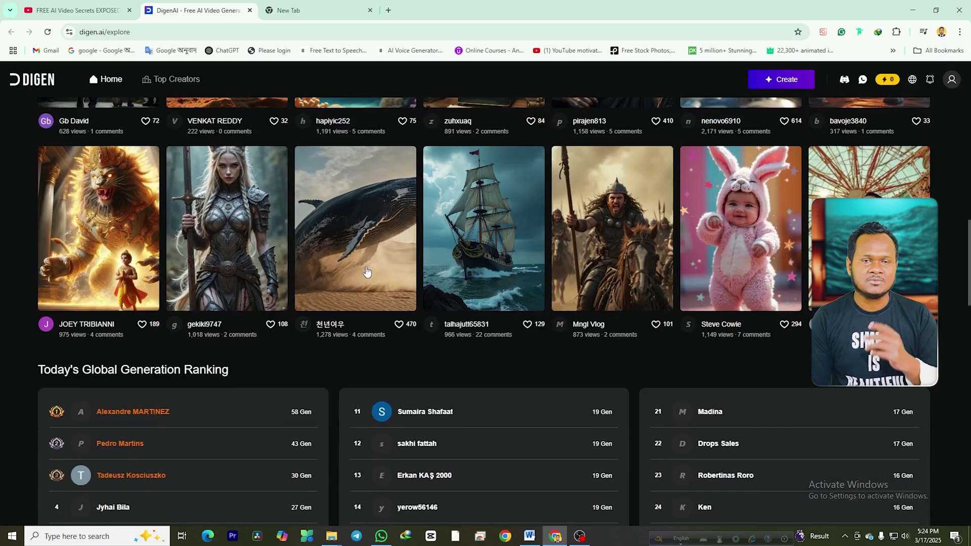
scroll(366, 271, up, 4)
scroll(225, 265, up, 4)
Step: View ZZ's tiger video, start creating, and switch to signing up for a new account
click(249, 251)
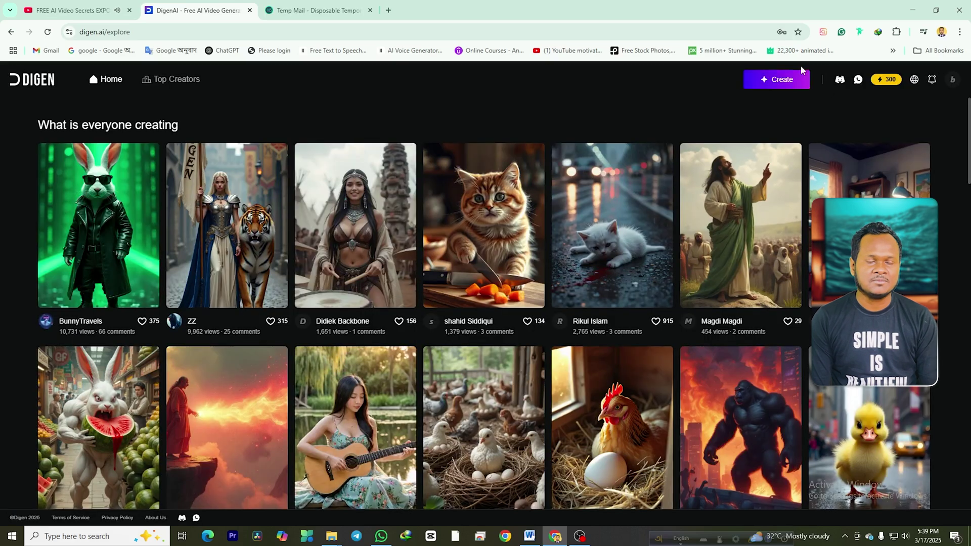
click(781, 79)
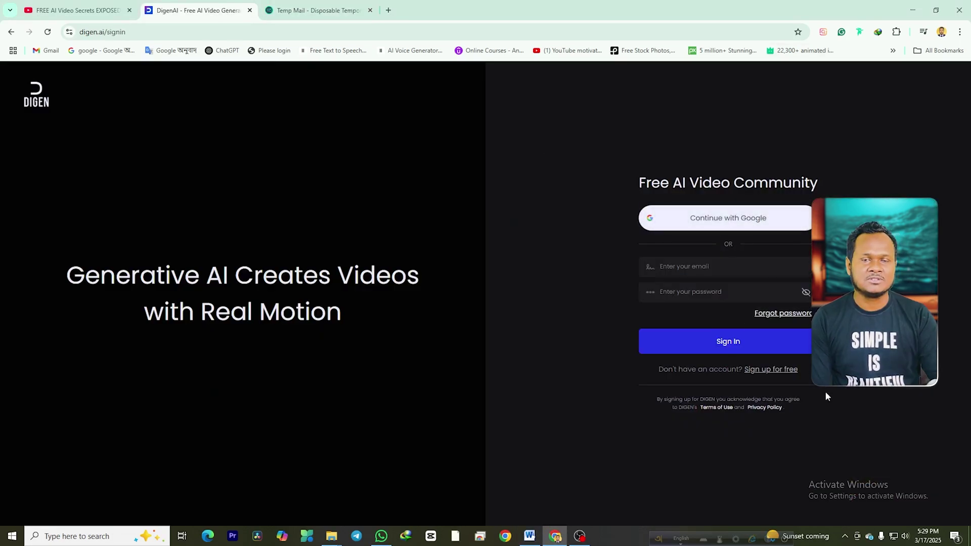
click(773, 370)
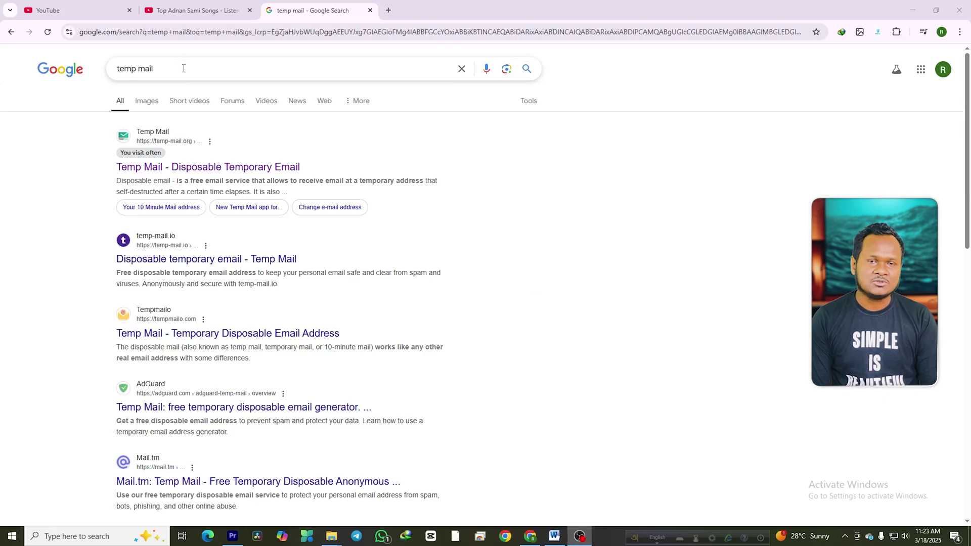
Step: Search Google for temp mail, copy a fresh disposable address, and return to the Digen sign-up
click(181, 69)
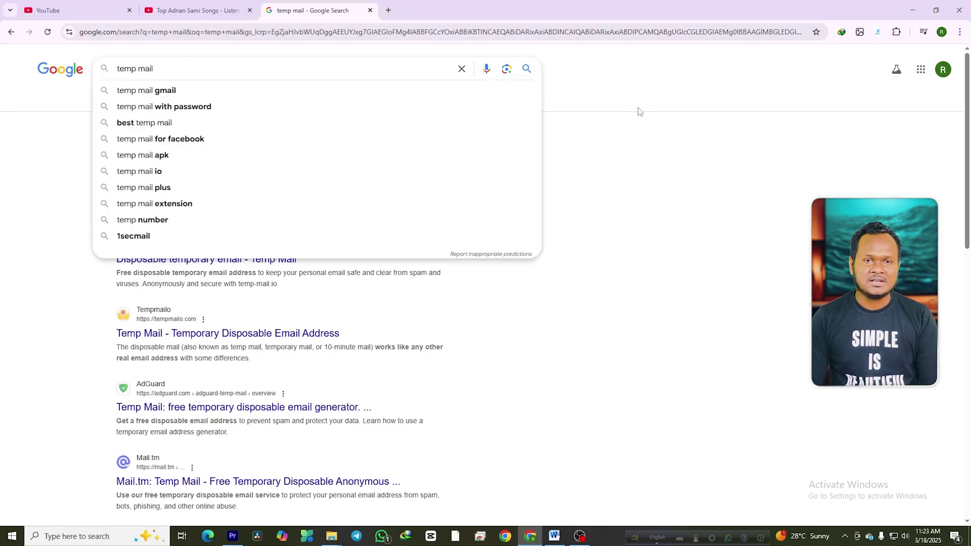
click(524, 71)
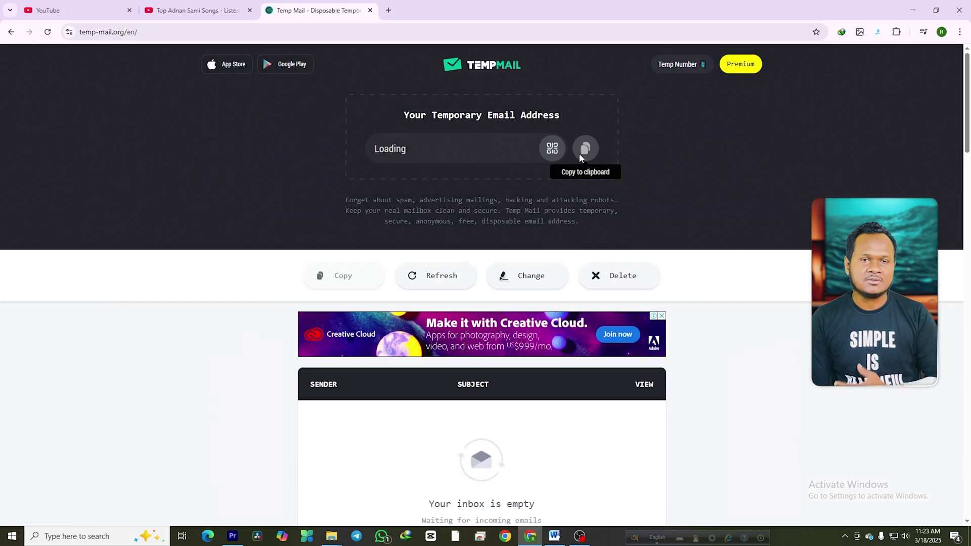
click(581, 151)
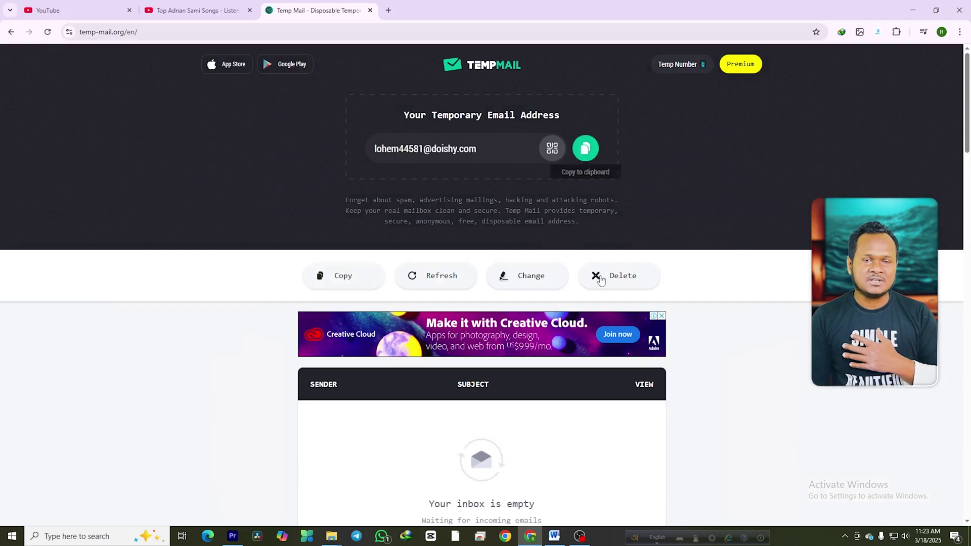
click(618, 276)
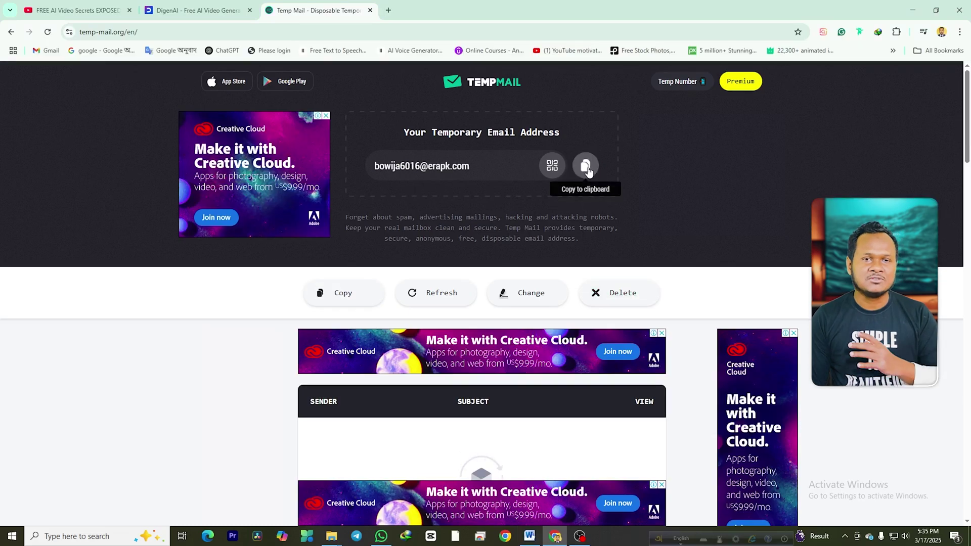
click(198, 9)
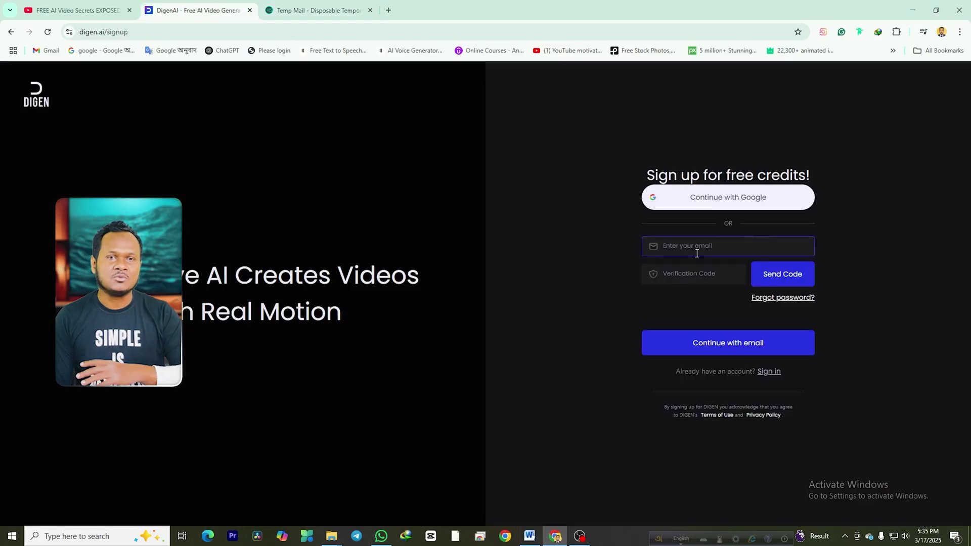
Step: Paste the temporary email address into the Digen sign-up email field
right_click(672, 250)
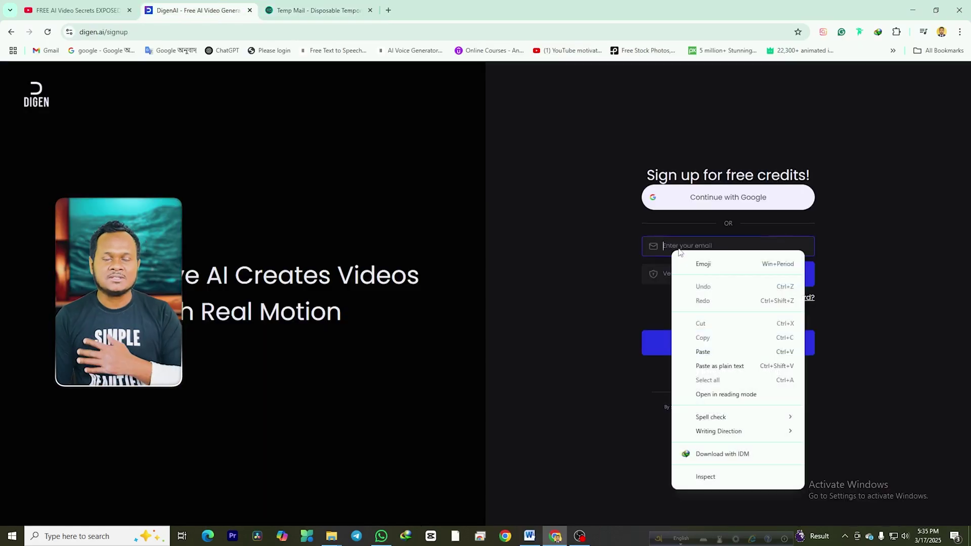
click(716, 352)
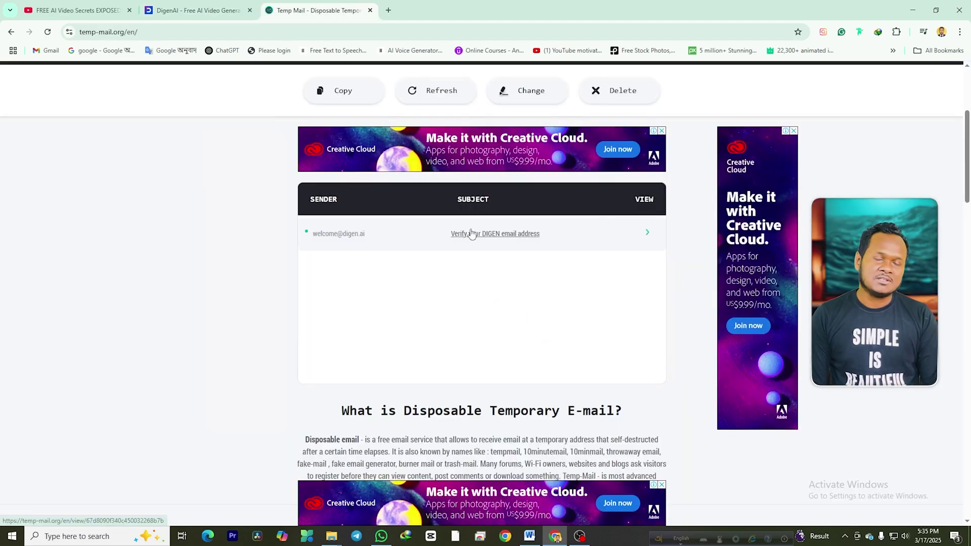
scroll(636, 384, down, 2)
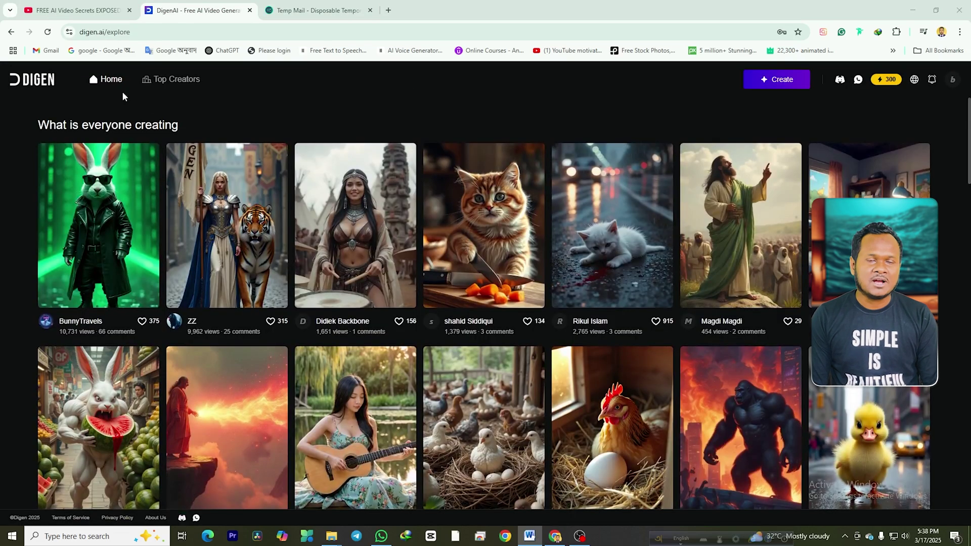
click(885, 79)
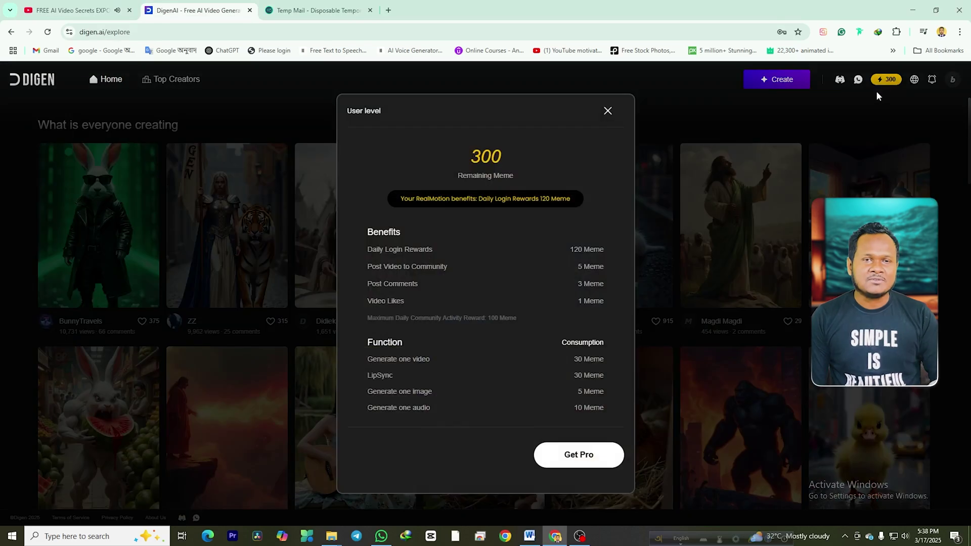
key(Escape)
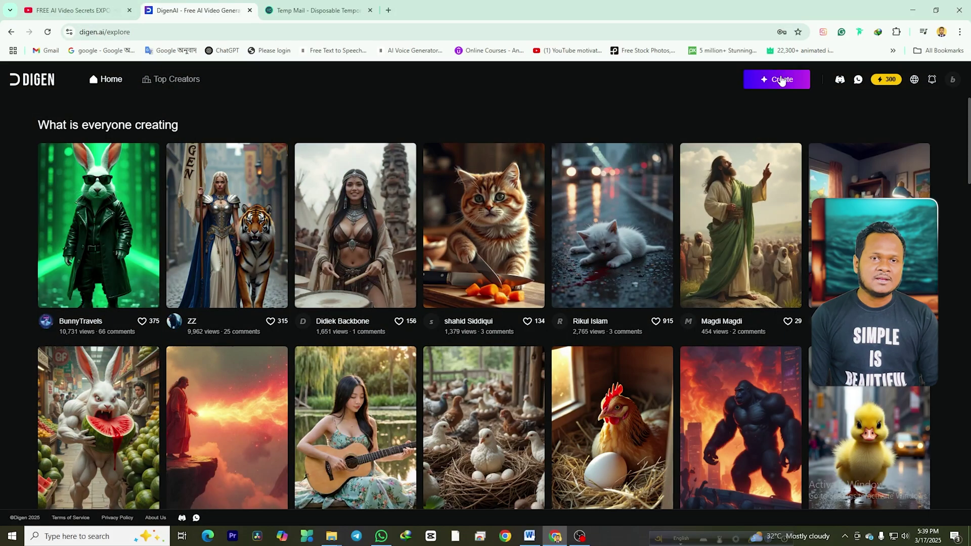
click(782, 80)
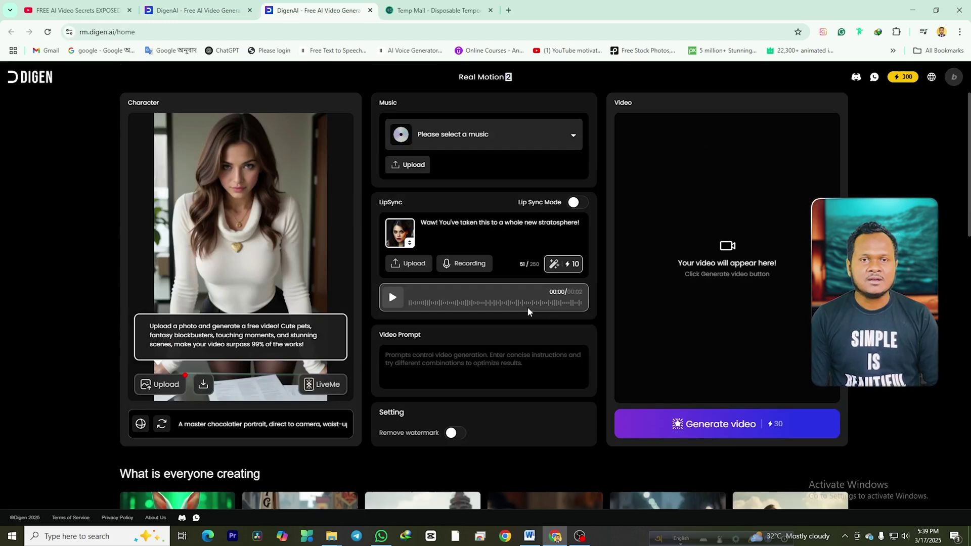
click(240, 247)
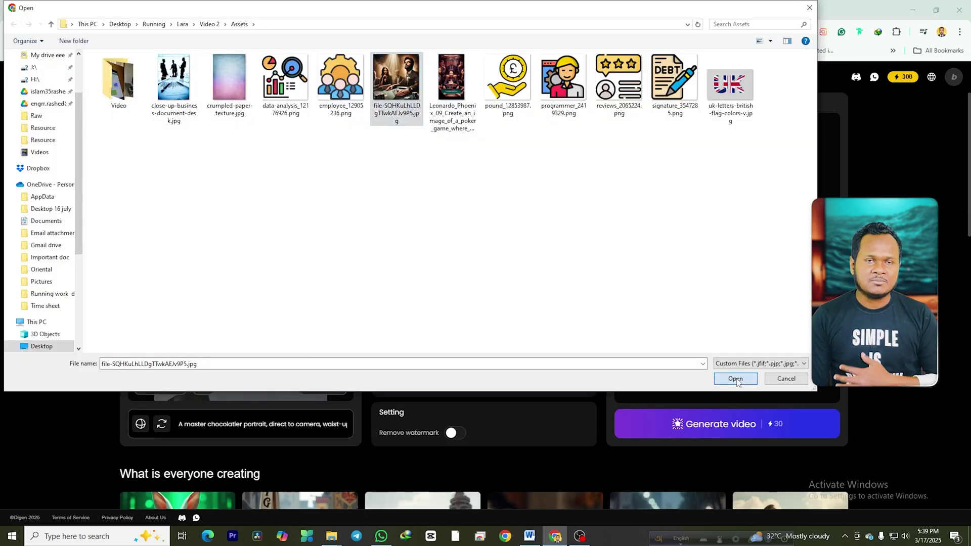
click(736, 380)
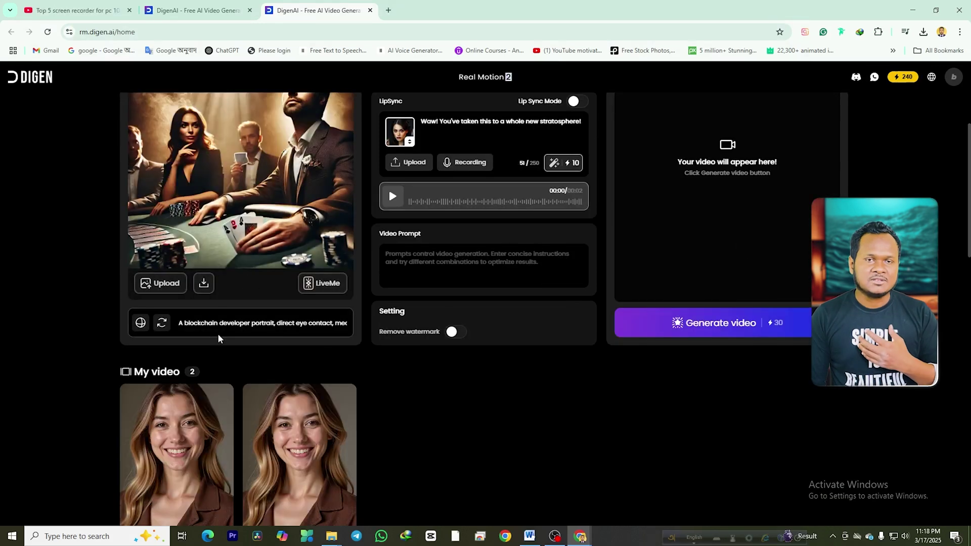
Step: Clear the poker-table prompt and generate a smiling-woman character image instead
click(211, 324)
click(238, 303)
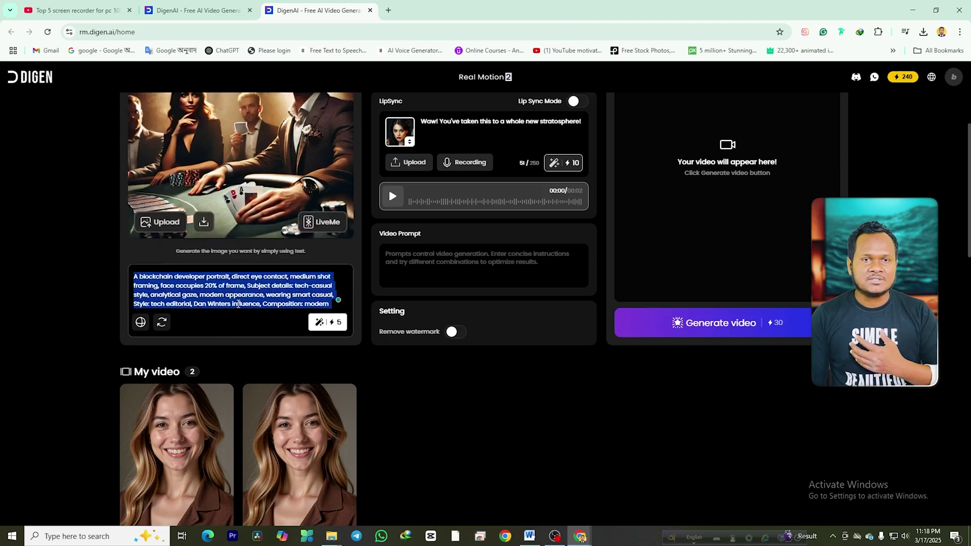
key(BackSpace)
text(a beautiful woman smiling at the camera)
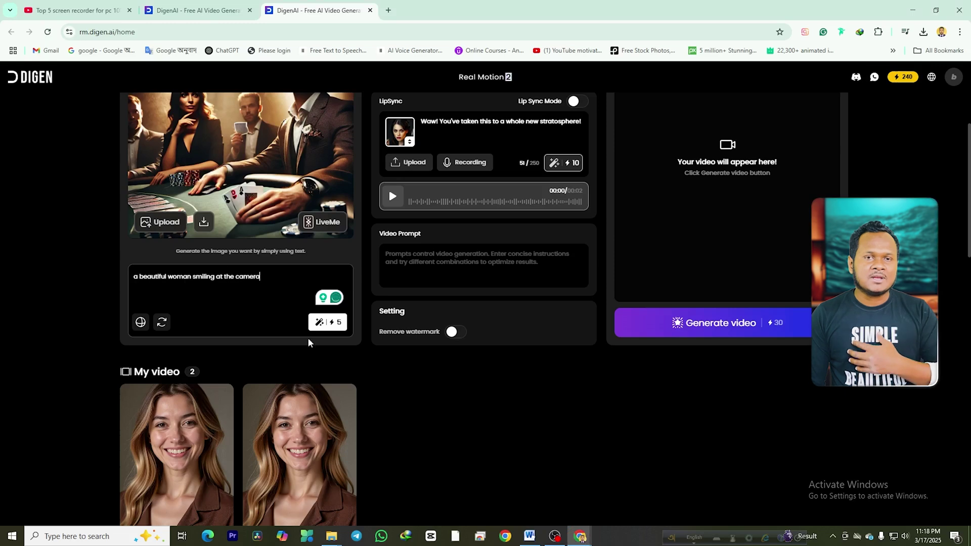
click(319, 324)
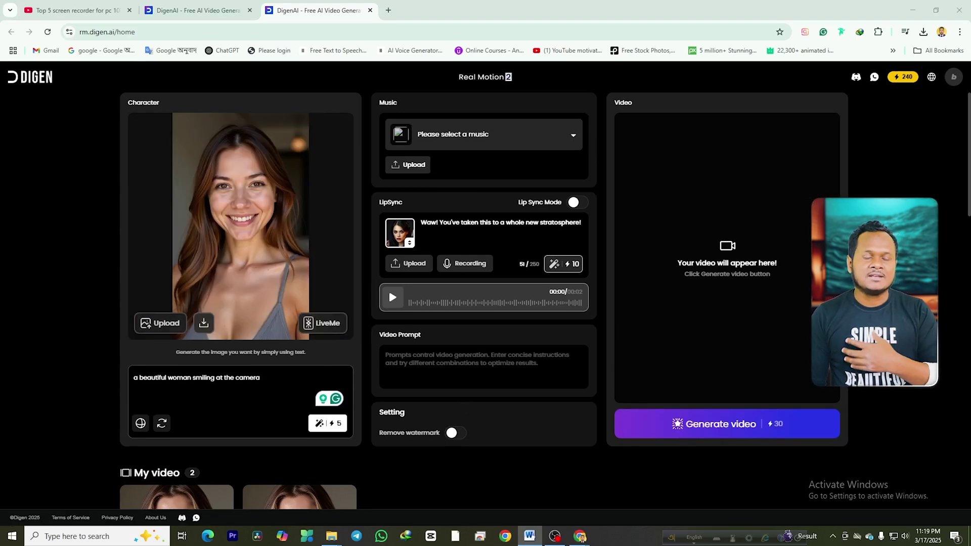
Step: Choose Moon as background music, cancel the audio upload, and select the lip-sync text
click(511, 139)
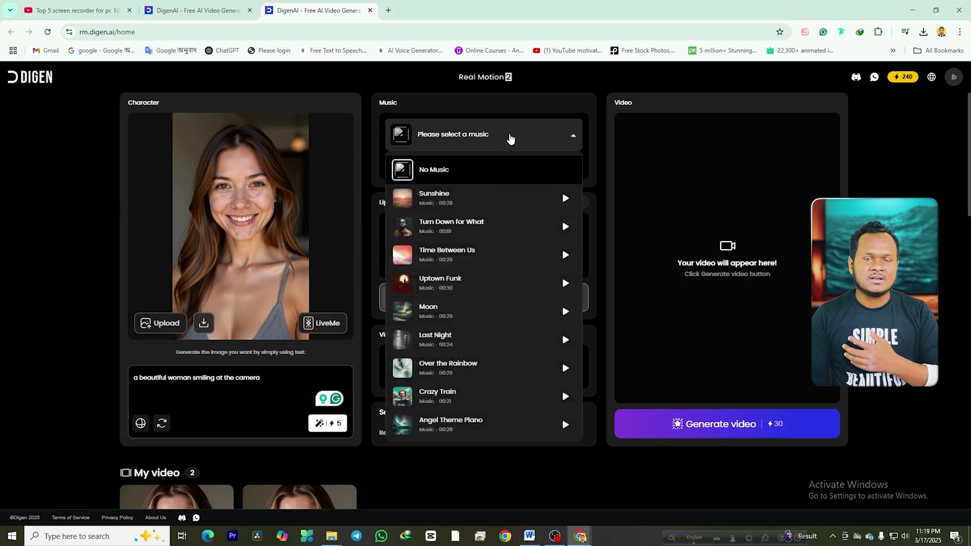
click(475, 320)
click(412, 164)
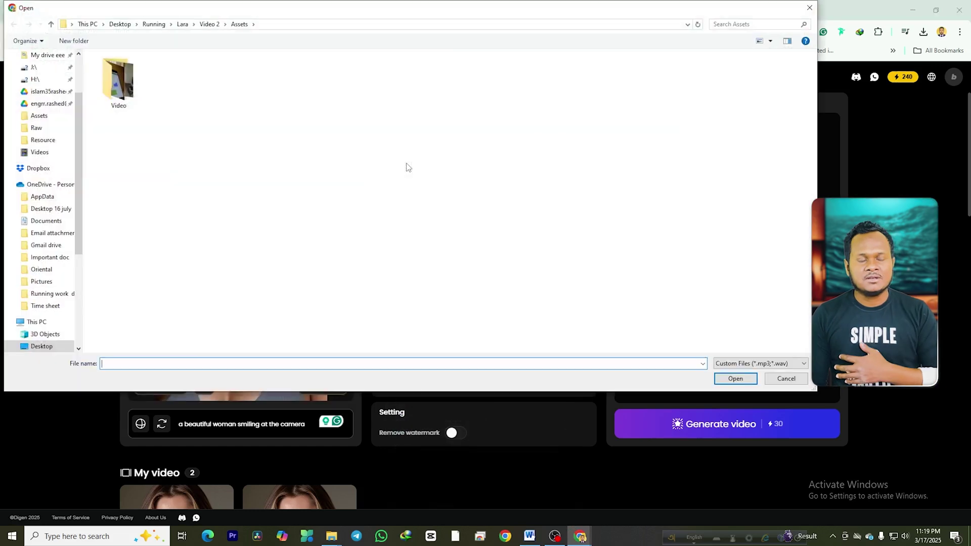
key(Escape)
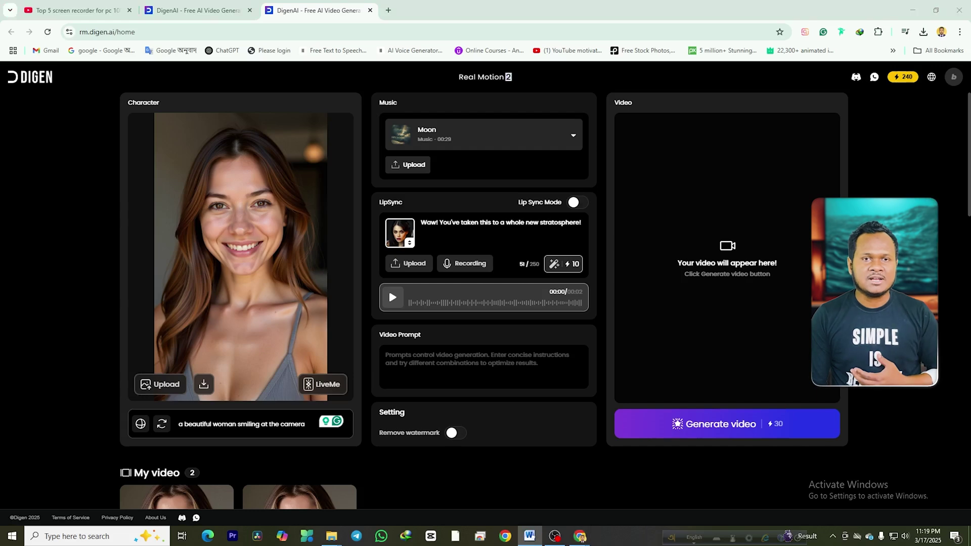
key(ctrl+a)
text(a woman smiling and waving at the camera)
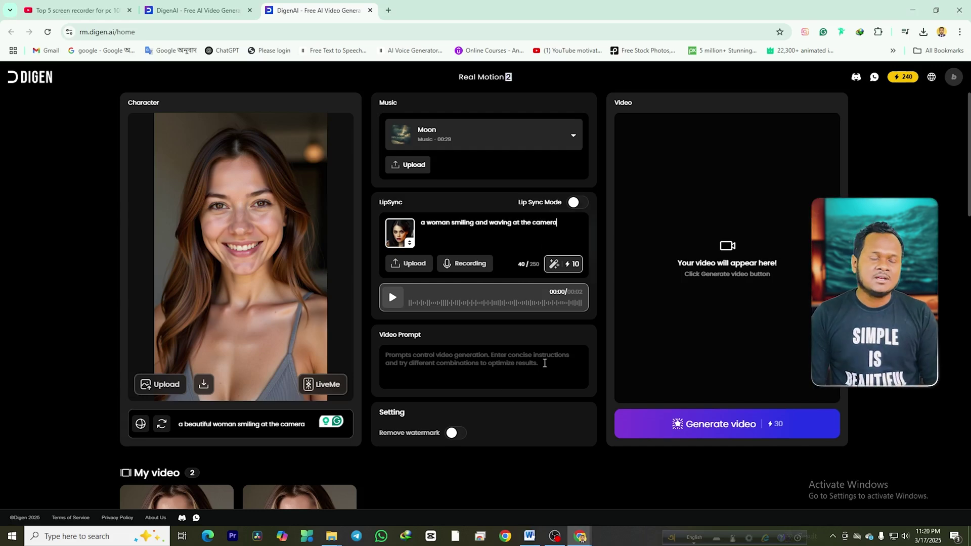
Step: Start generating the smiling-woman video for 30 credits
click(708, 425)
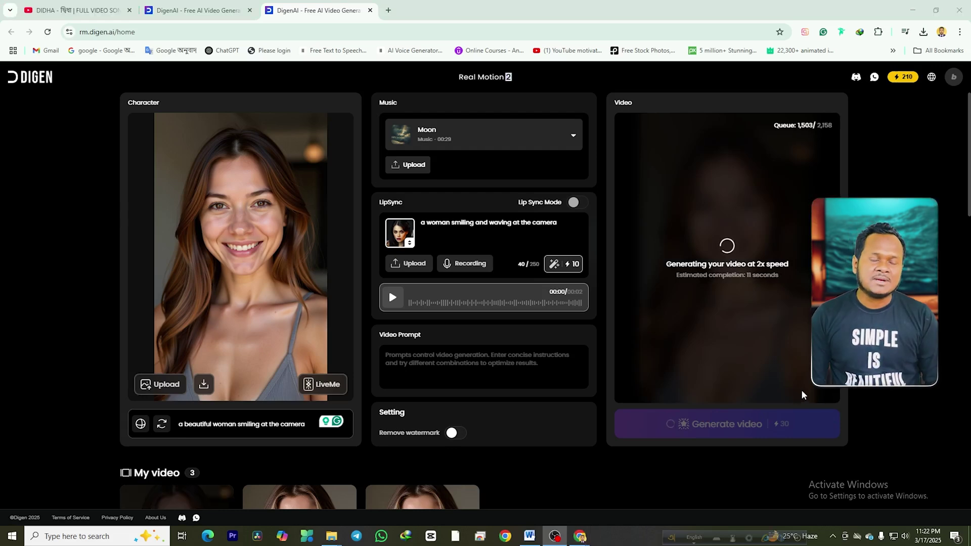
Step: Download the finished smiling-woman video through IDM
click(827, 379)
click(779, 105)
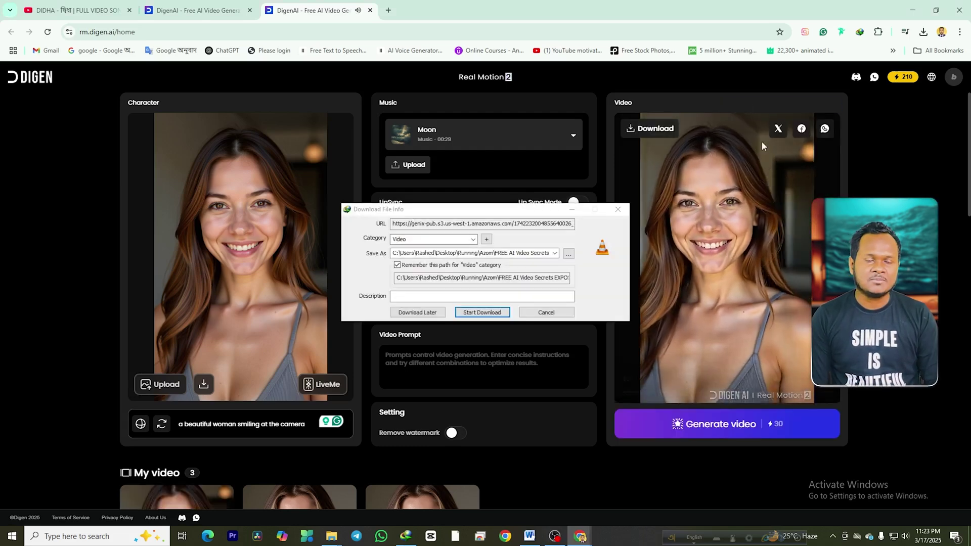
click(499, 313)
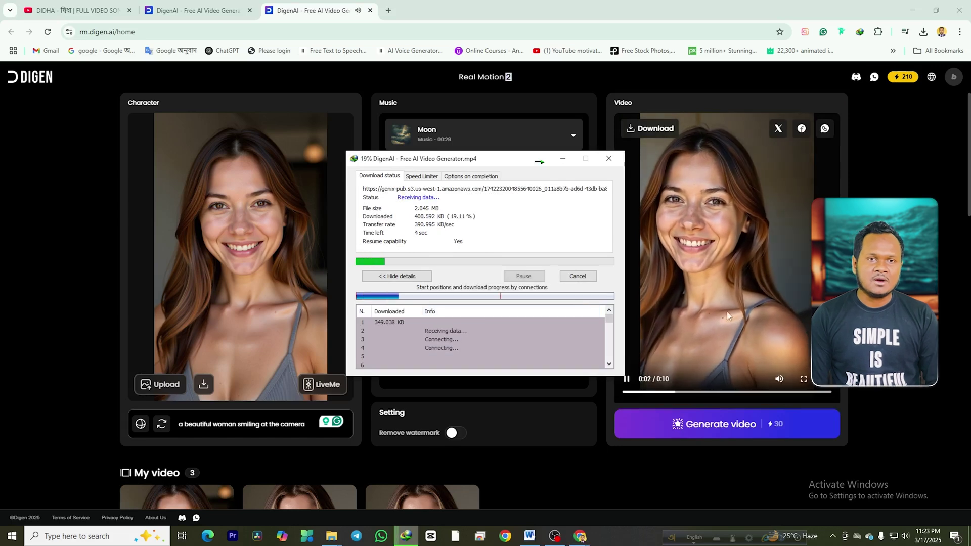
Step: Play the downloaded video file from its folder and adjust the sound volume
click(629, 385)
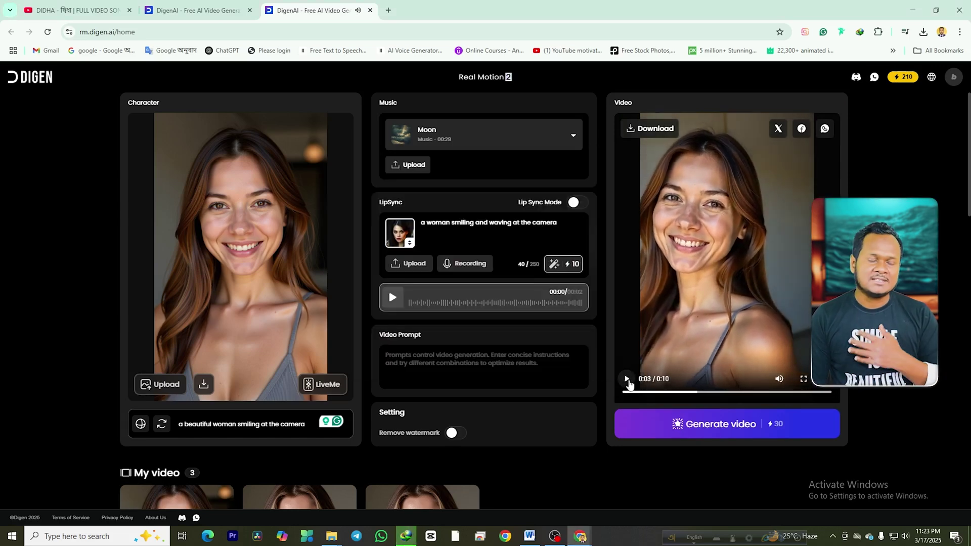
click(503, 300)
double_click(483, 243)
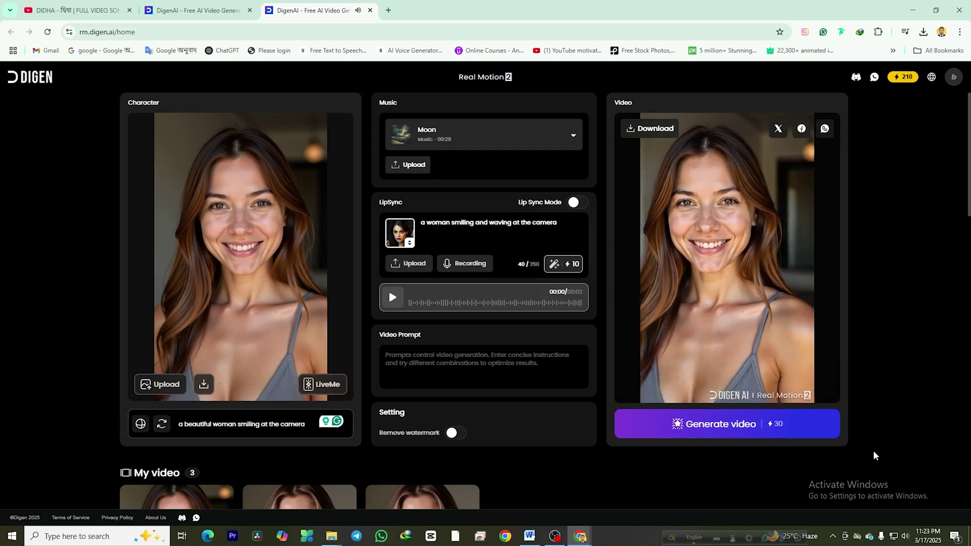
click(910, 537)
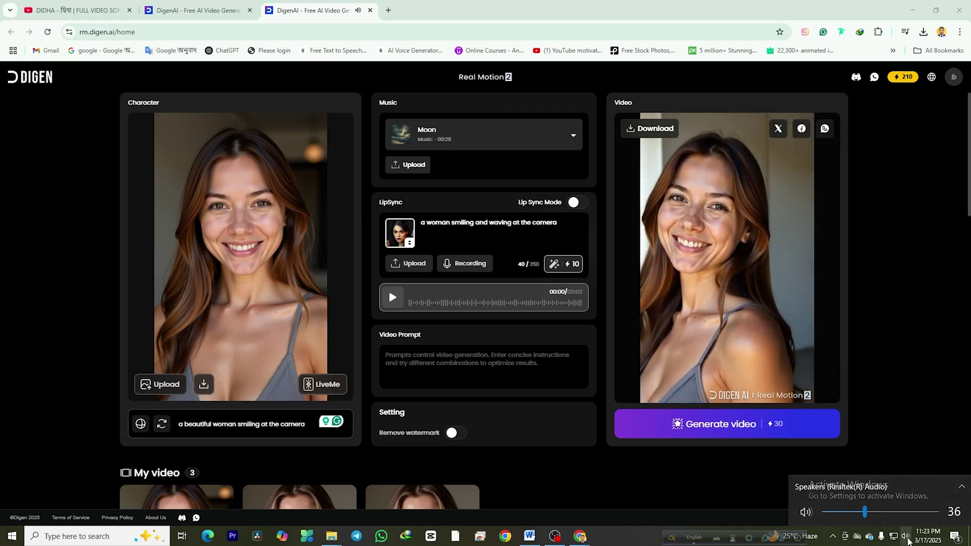
scroll(909, 537, down, 2)
scroll(909, 537, down, 1)
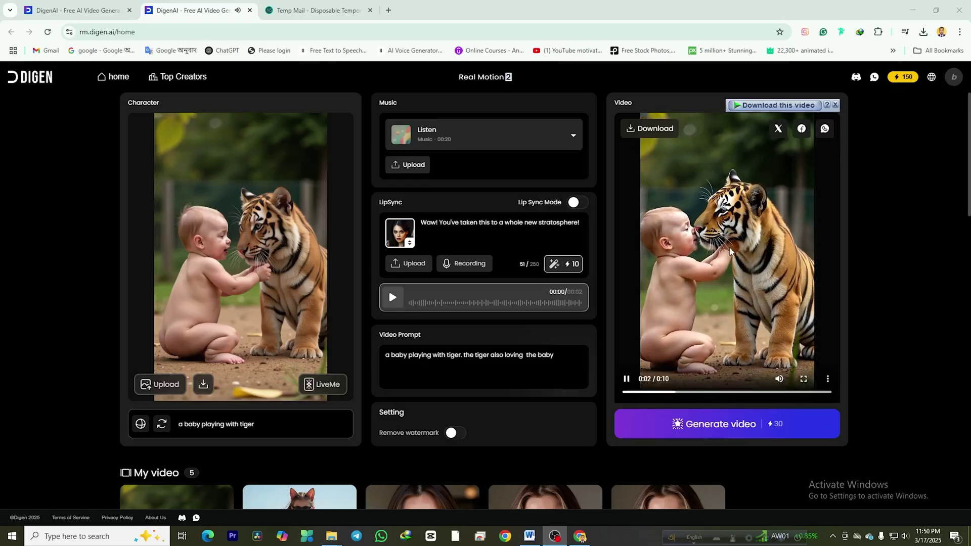
Step: Download the baby-and-tiger video from the player's options menu
click(828, 379)
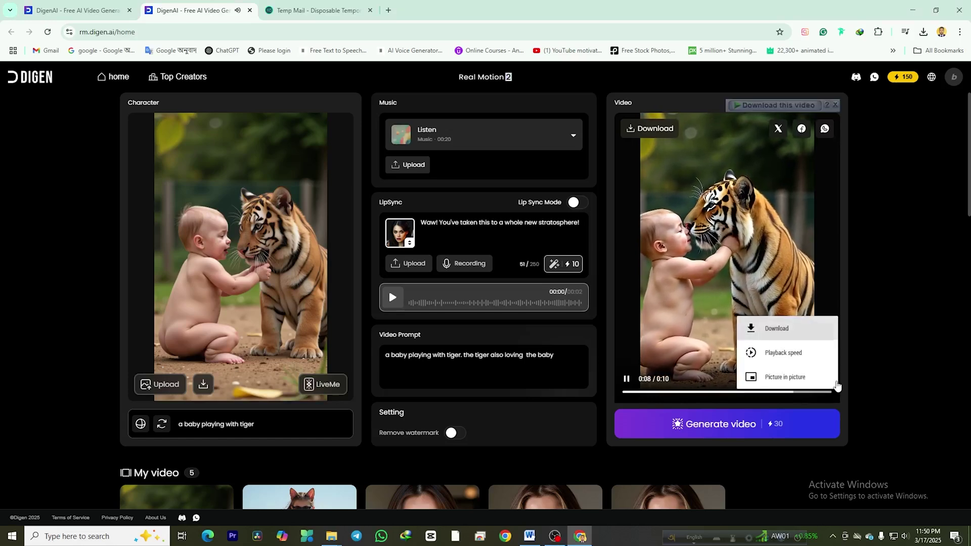
click(778, 329)
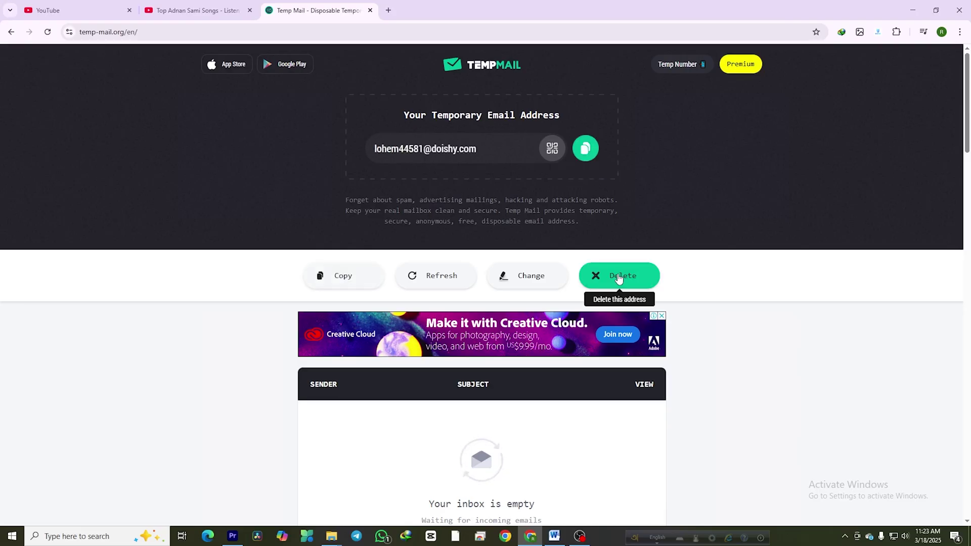
Step: Get a new temporary address and open the DIGEN verification email
click(618, 276)
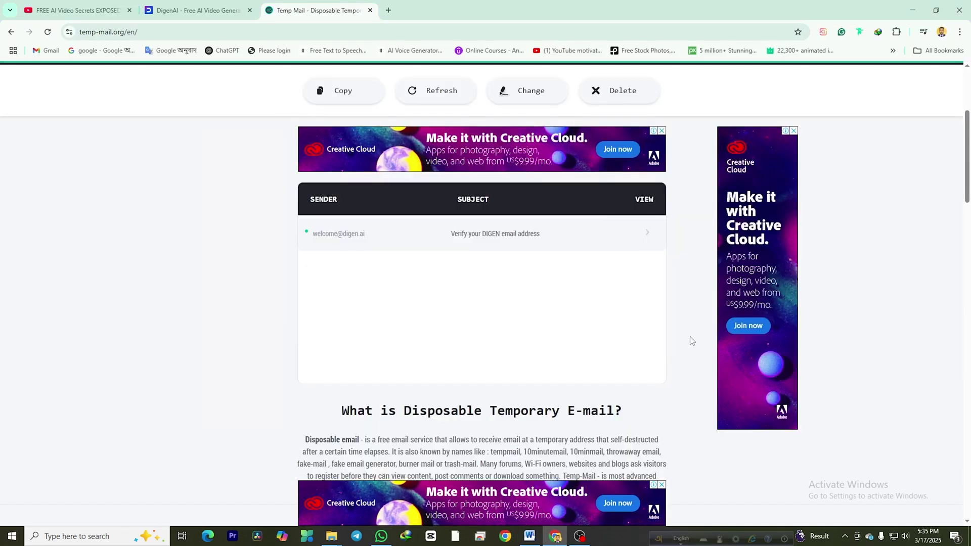
click(467, 231)
scroll(753, 362, down, 3)
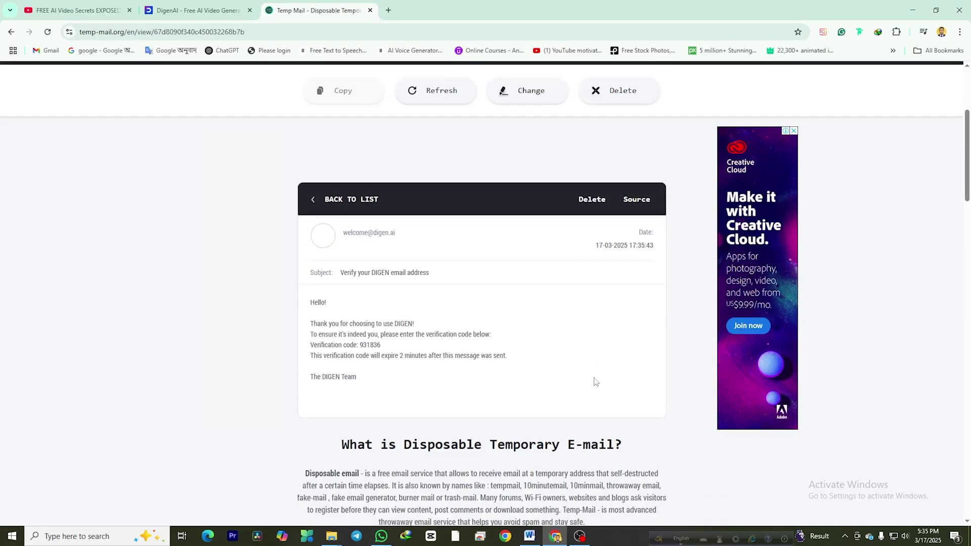